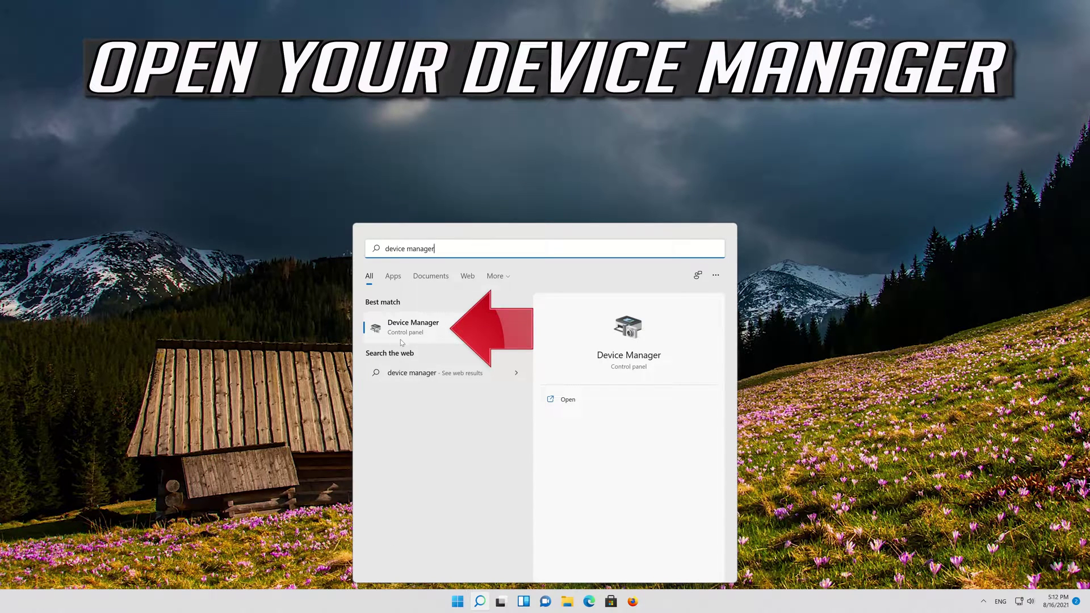
Open Device Manager and show the properties of the NVIDIA GeForce RTX 3080 Ti display adapter
click(435, 332)
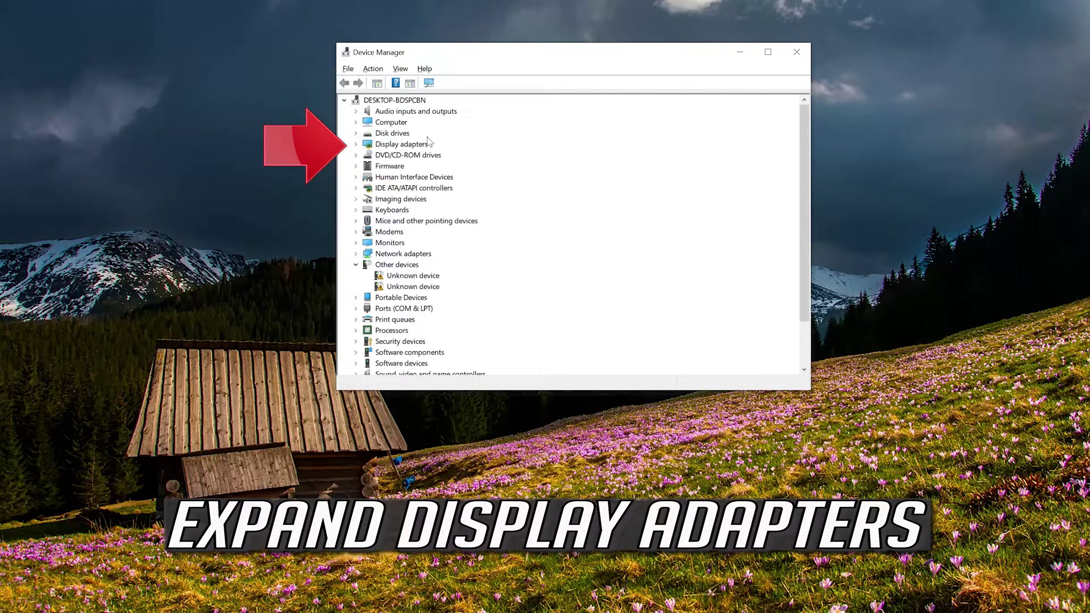
double_click(368, 149)
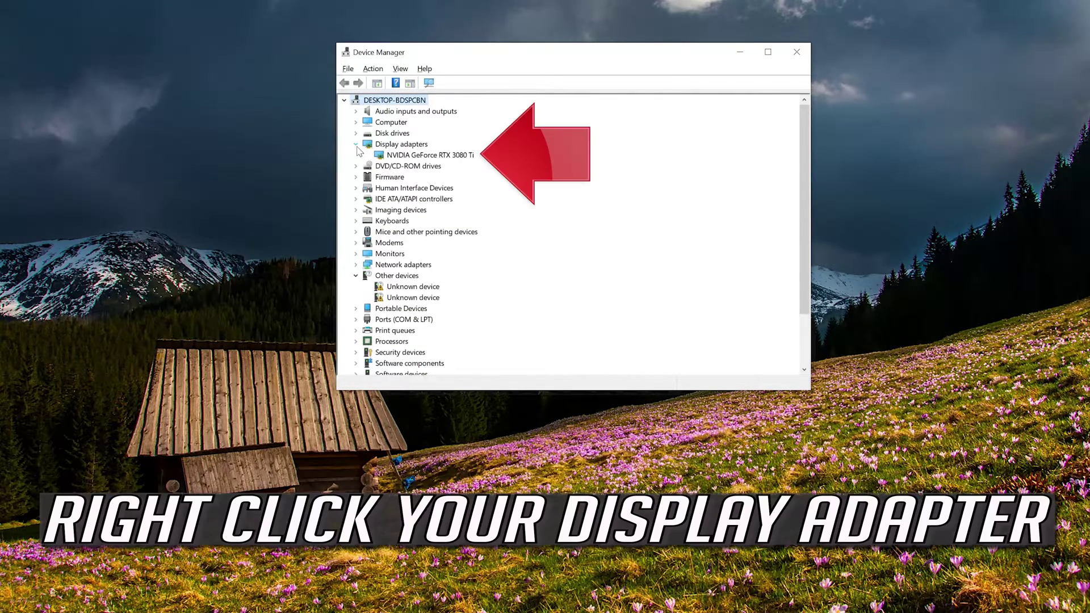
right_click(456, 159)
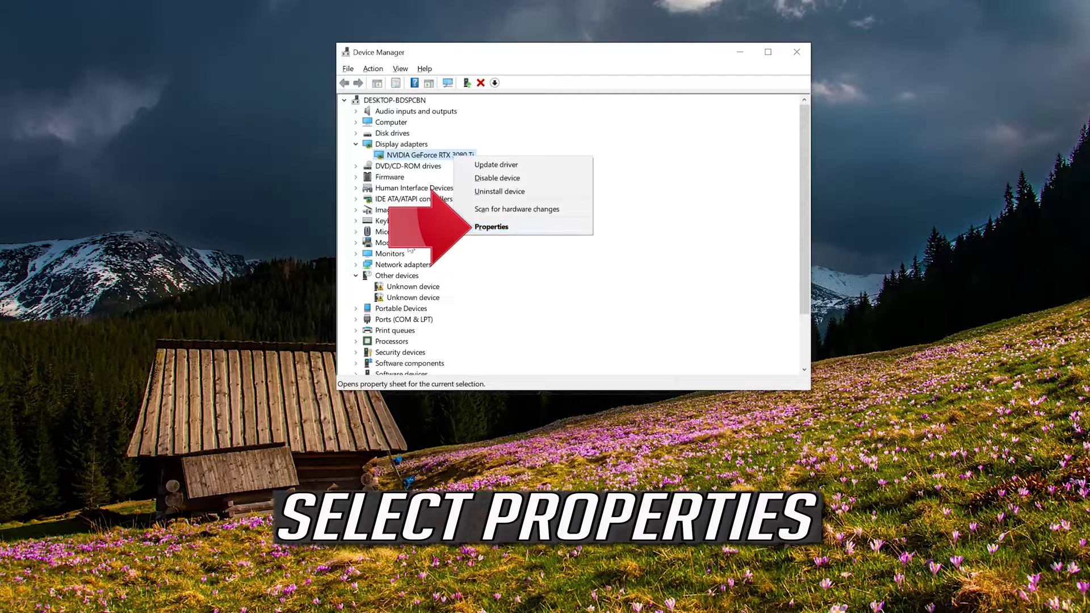
click(521, 228)
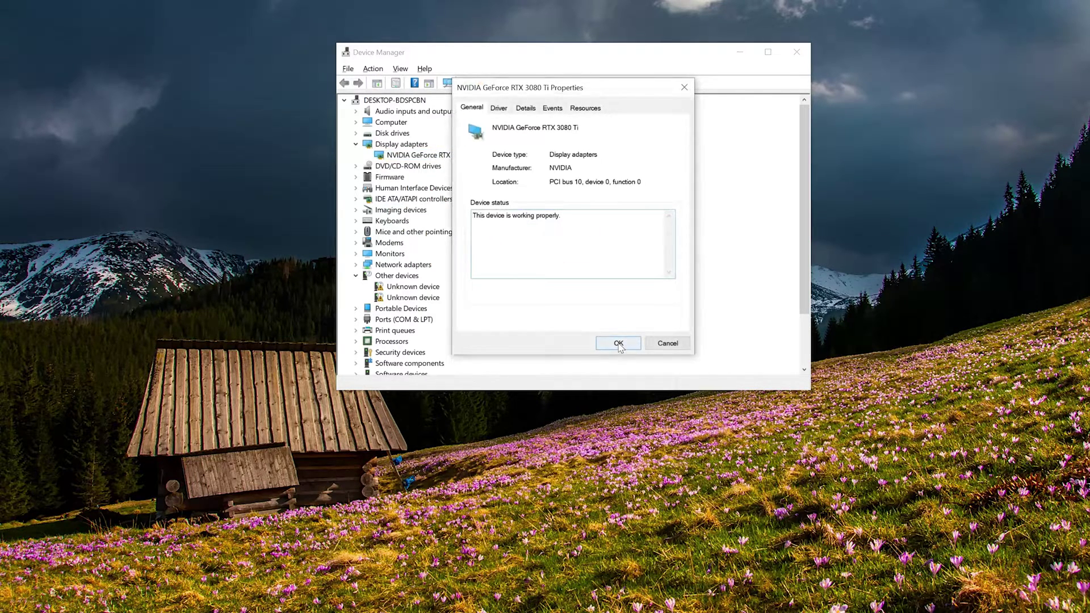
Run an automatic driver update search for the display adapter, then close the wizard, its properties and Device Manager
click(499, 109)
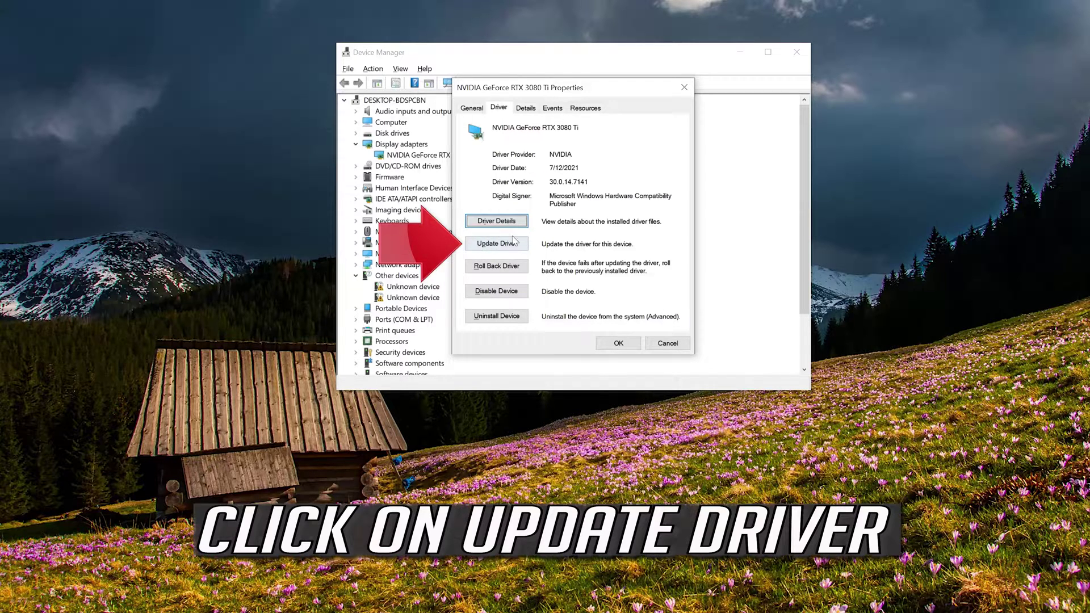
click(481, 247)
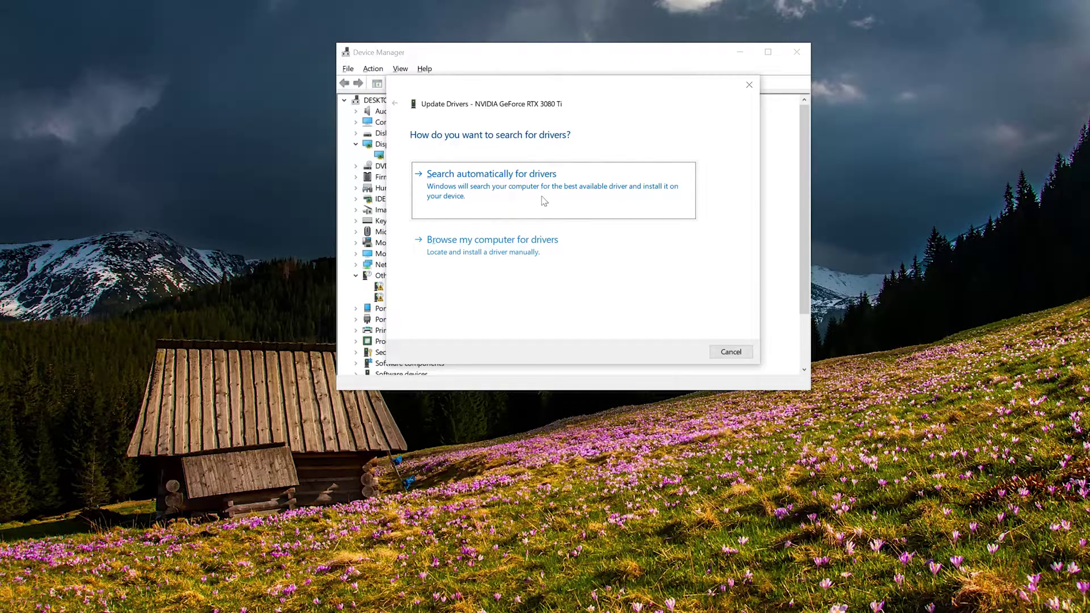
click(518, 198)
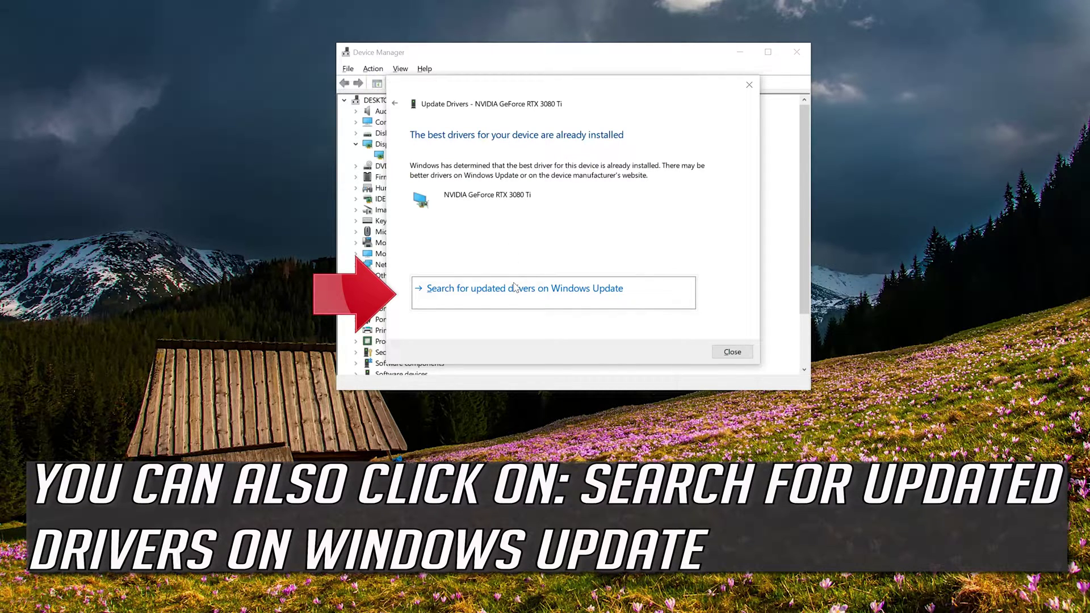
click(732, 352)
click(684, 87)
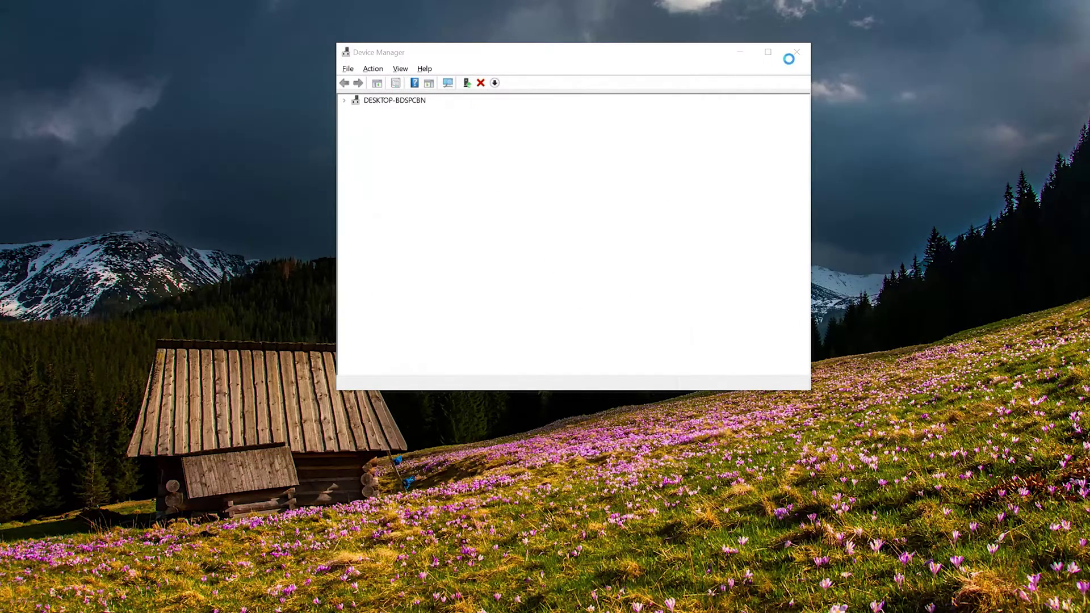
click(797, 59)
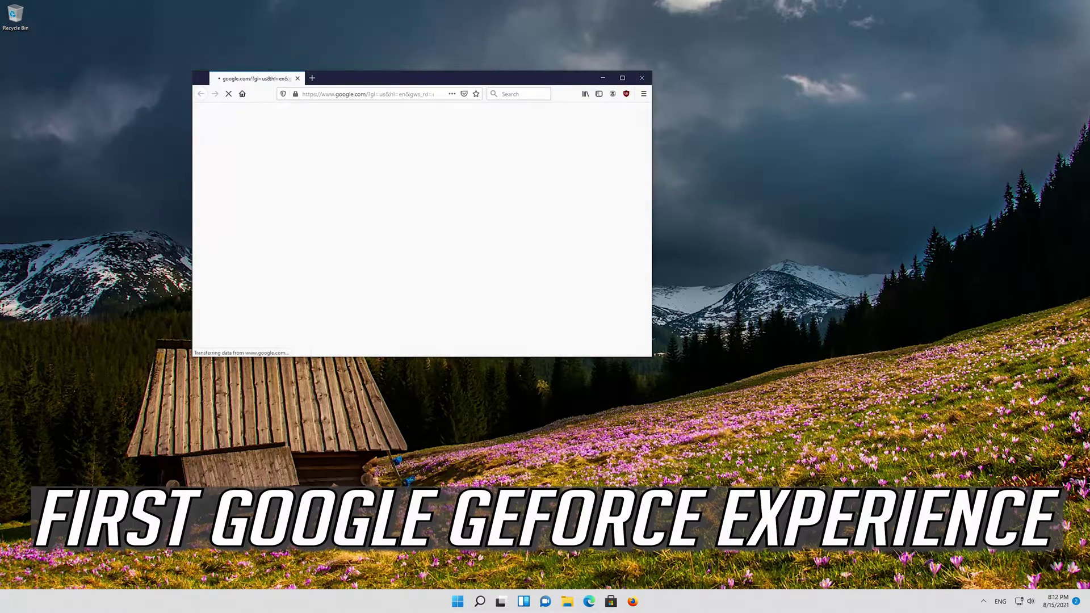
Search Google for "geforce experience" in the web browser
drag(457, 84, 534, 154)
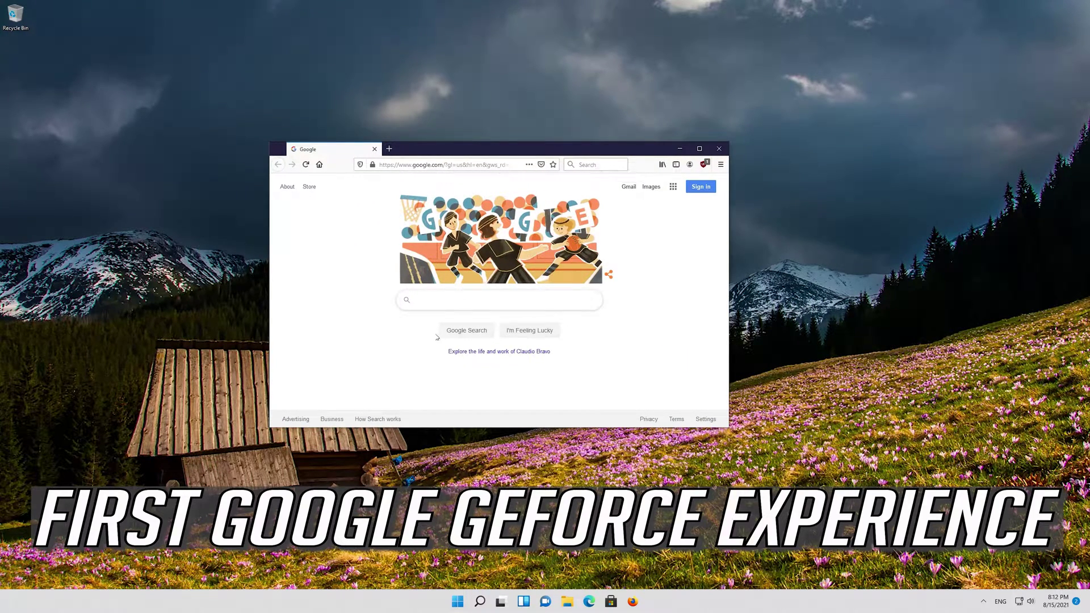
text(gef)
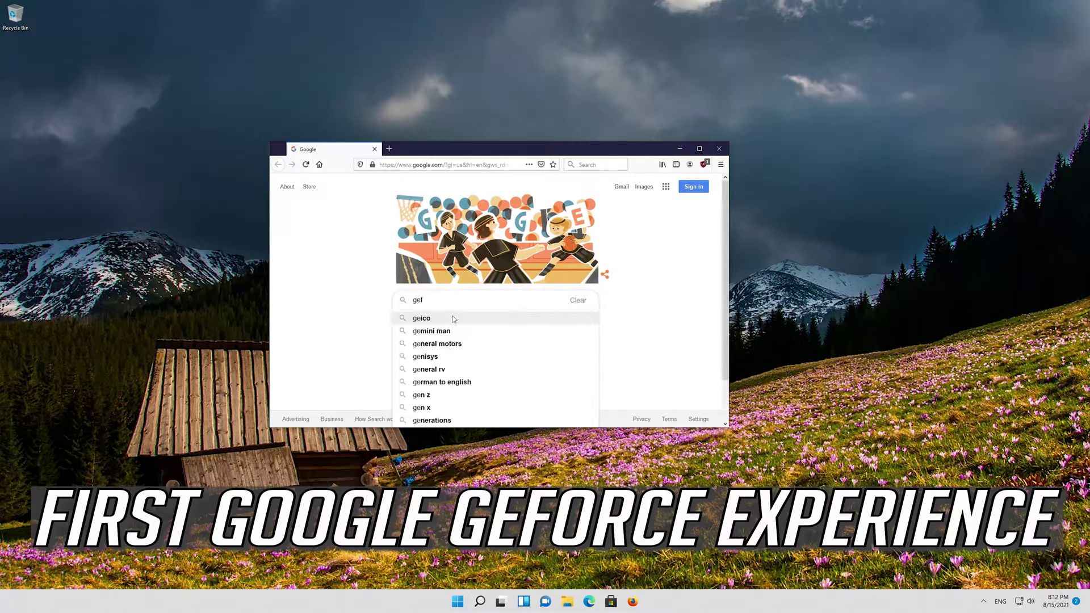
text(orce experience)
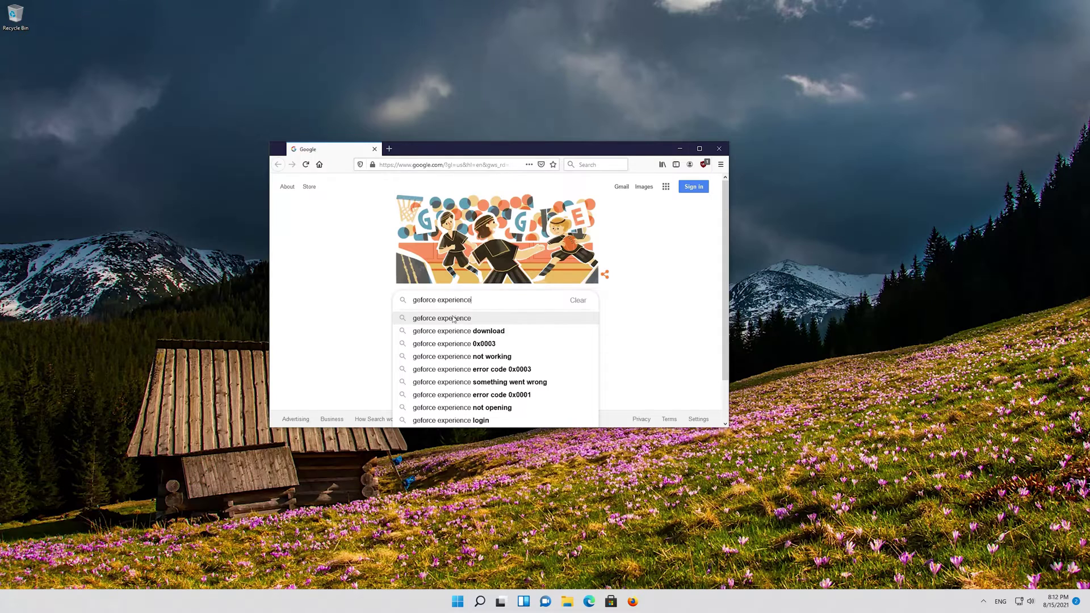
click(453, 318)
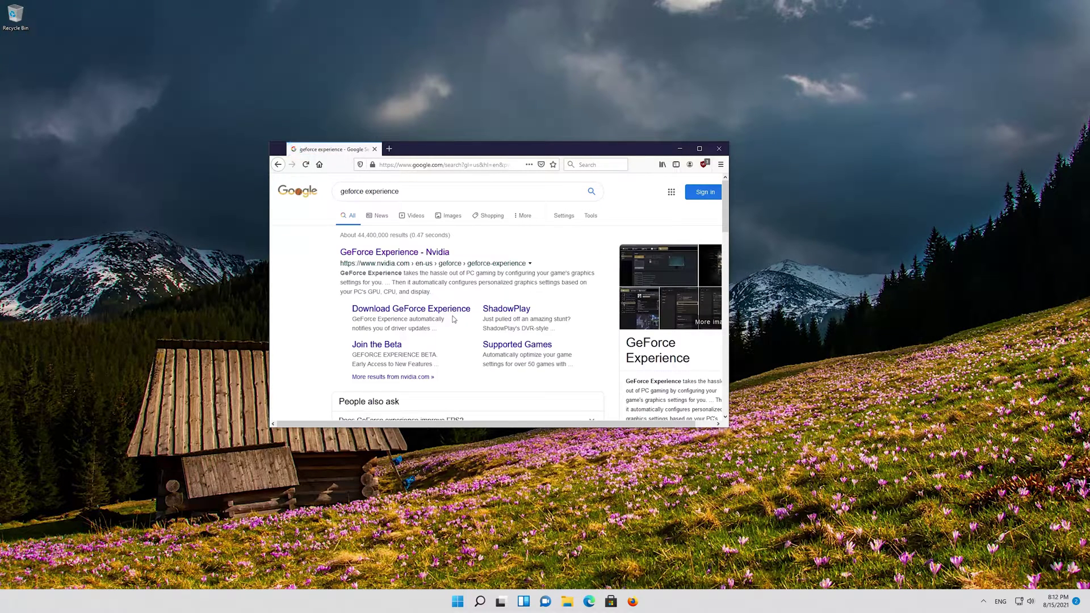
Open NVIDIA's GeForce Experience page and save the installer GeForce_Experience_v3.20.1.57.exe, checking its download progress
click(411, 252)
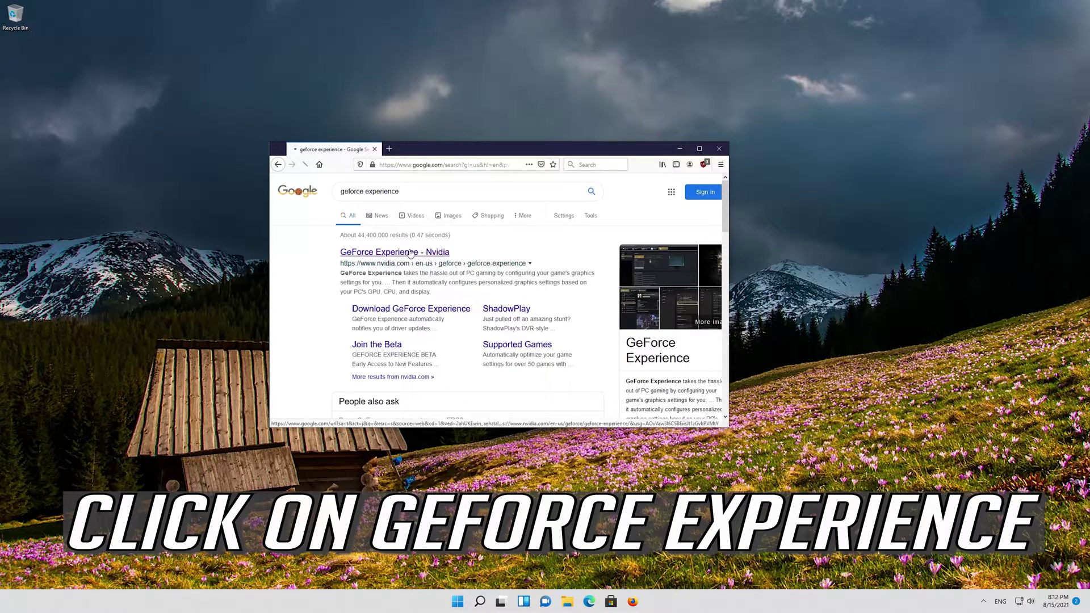
scroll(410, 252, down, 3)
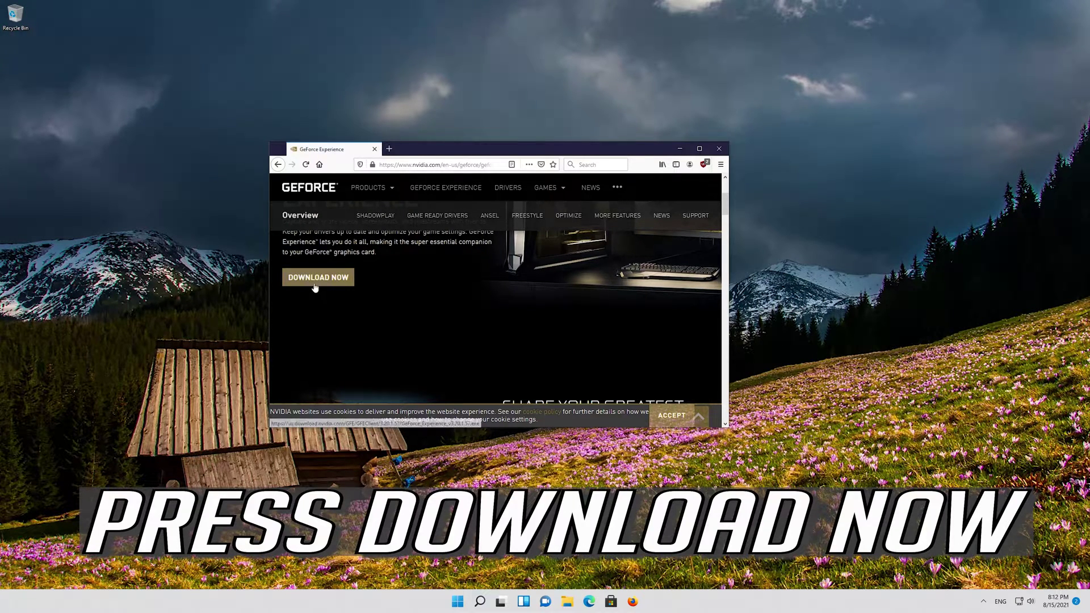
click(315, 282)
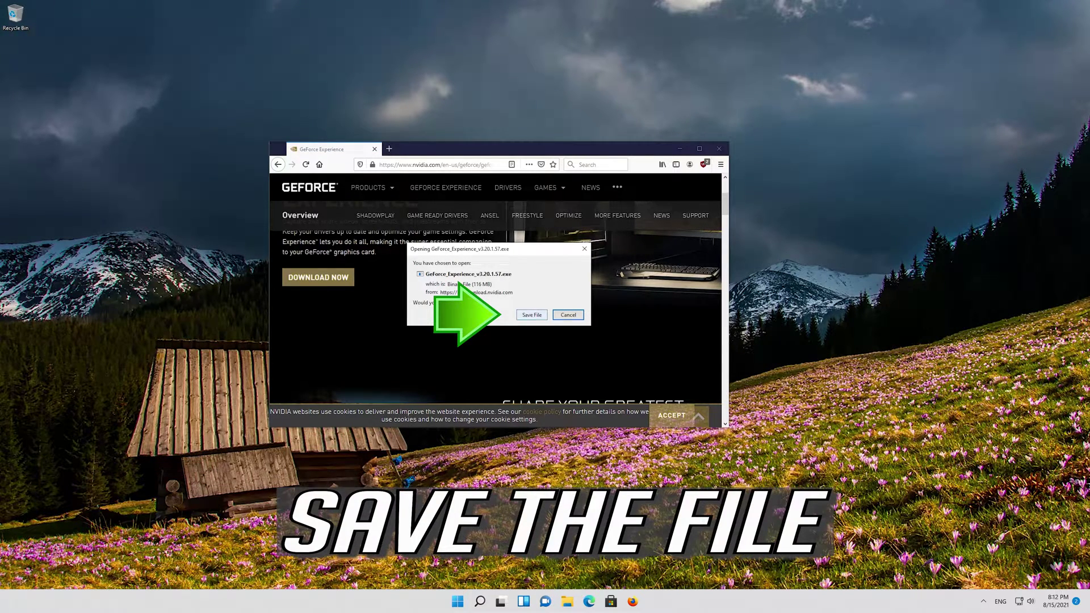
click(531, 316)
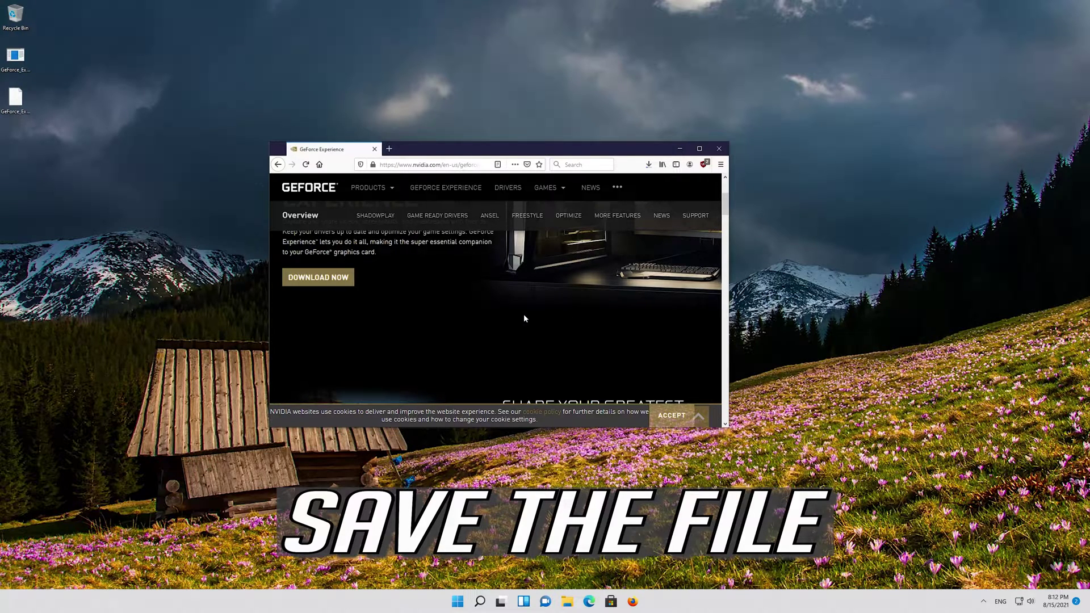
click(648, 165)
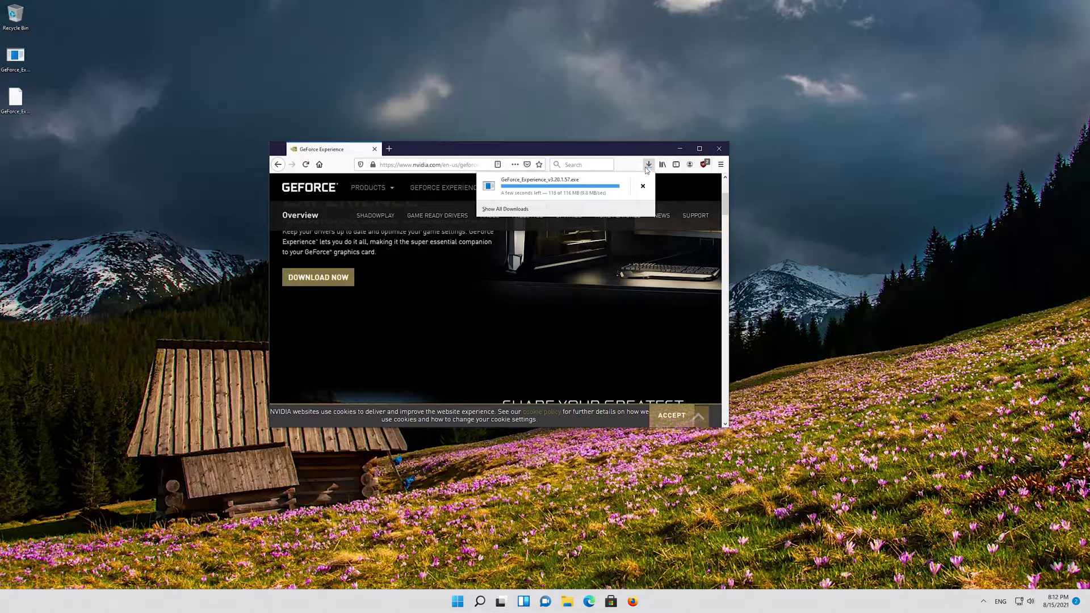
Close the browser and run the downloaded GeForce Experience installer, allowing it to make changes to the device
click(718, 149)
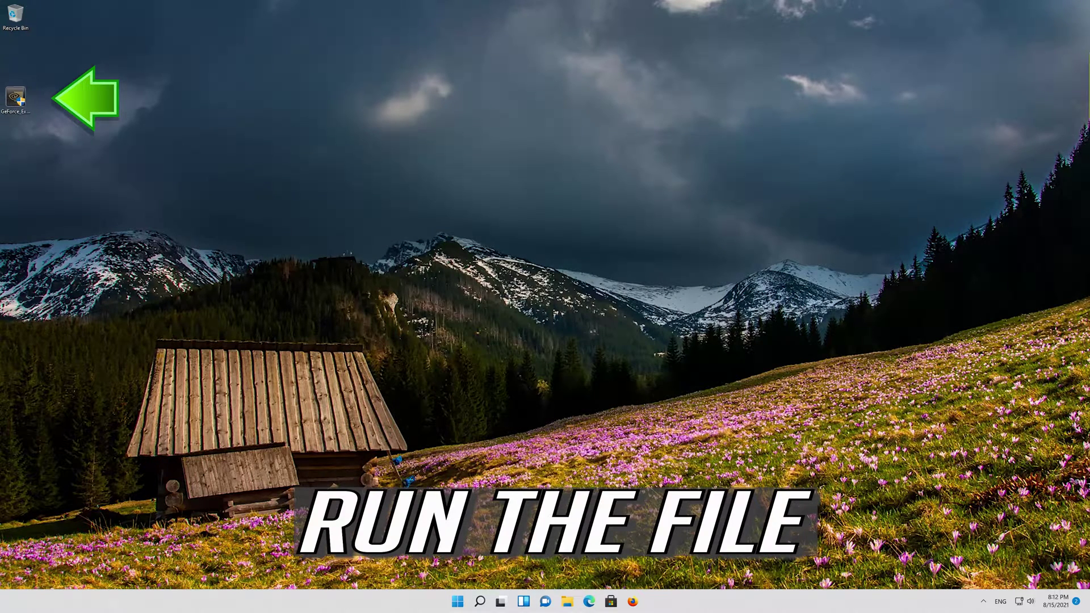
double_click(19, 105)
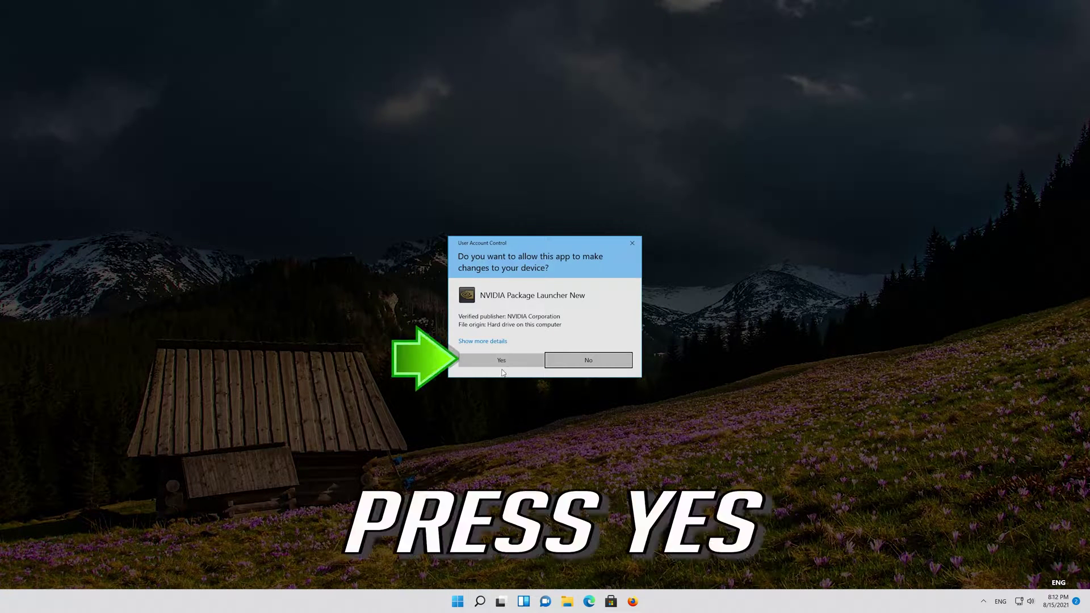
click(502, 360)
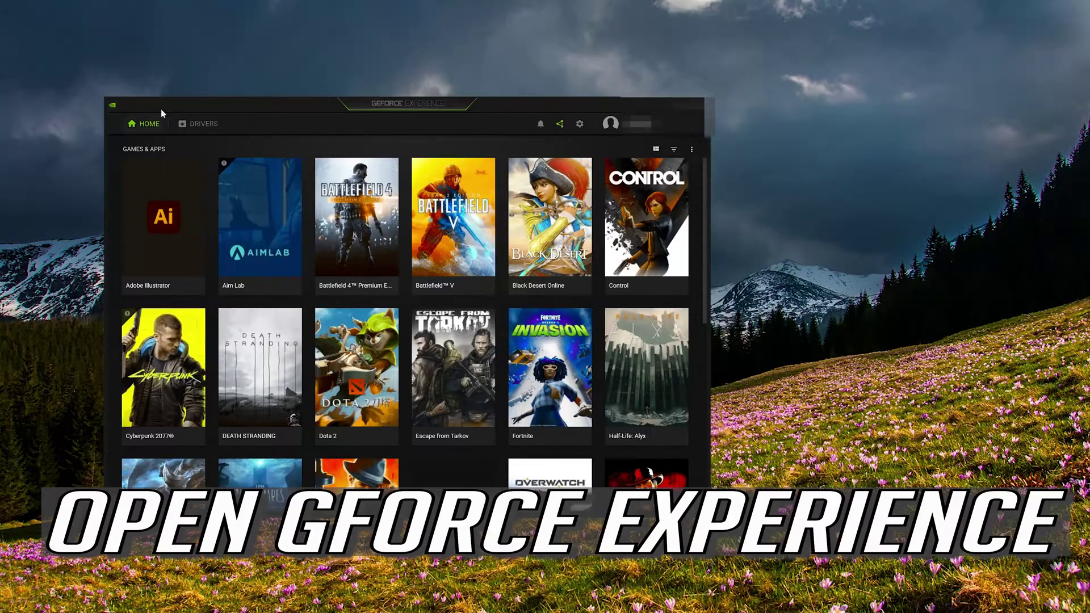
Switch to GeForce Experience and check for graphics driver updates
drag(274, 103, 408, 80)
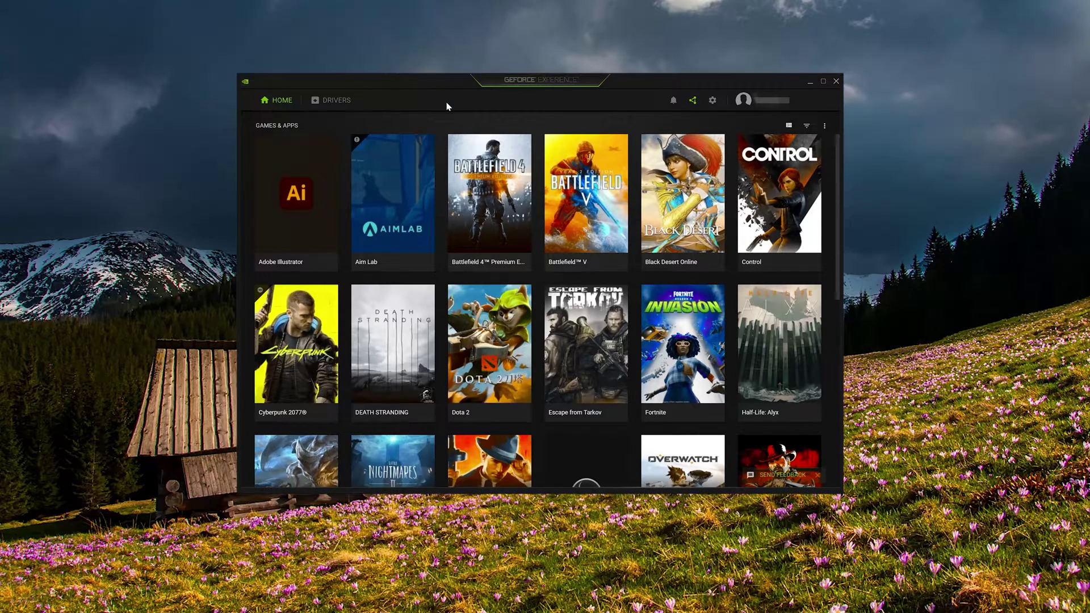
click(329, 105)
click(330, 104)
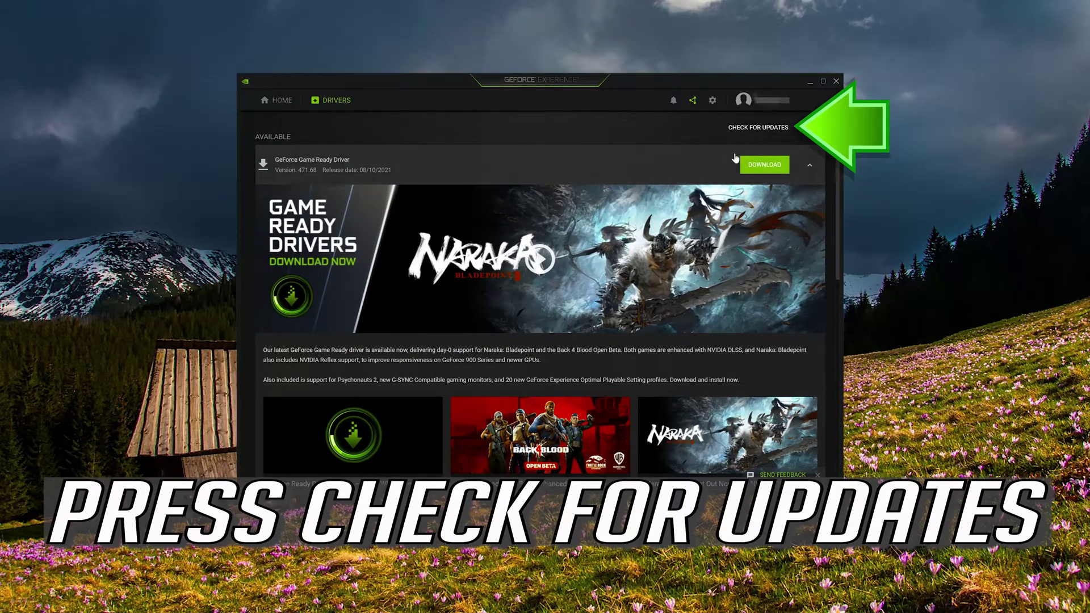
click(758, 129)
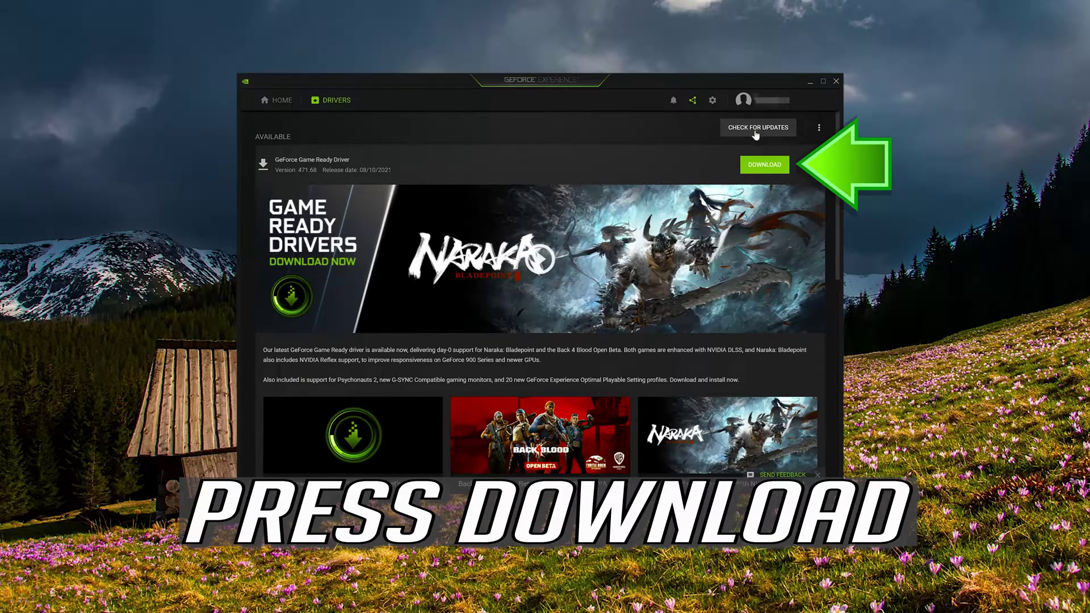
Download GeForce Game Ready Driver version 471.68 and start its express installation
click(761, 166)
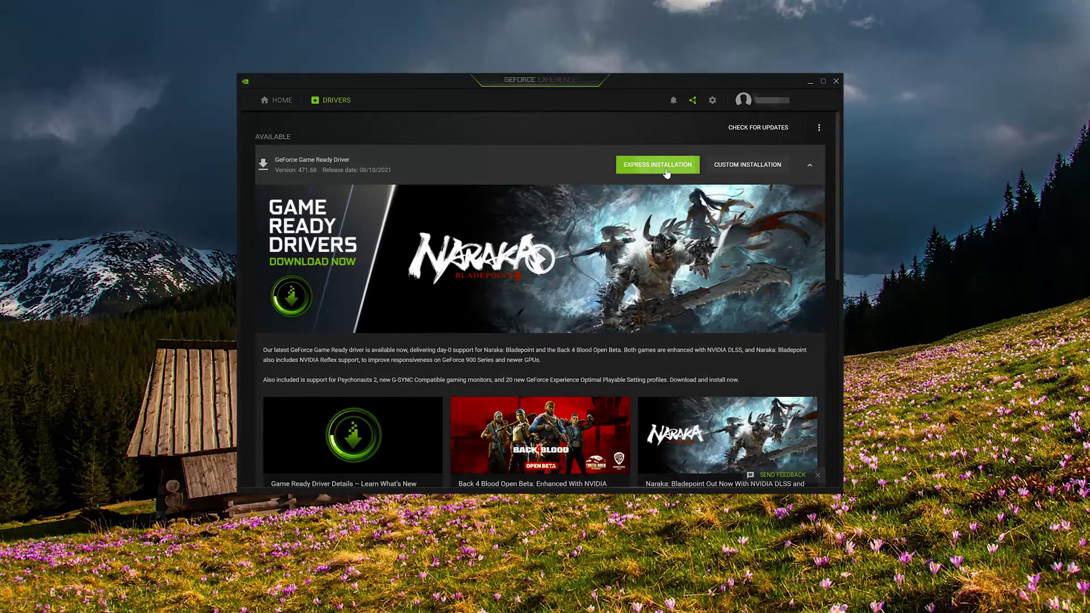
click(658, 165)
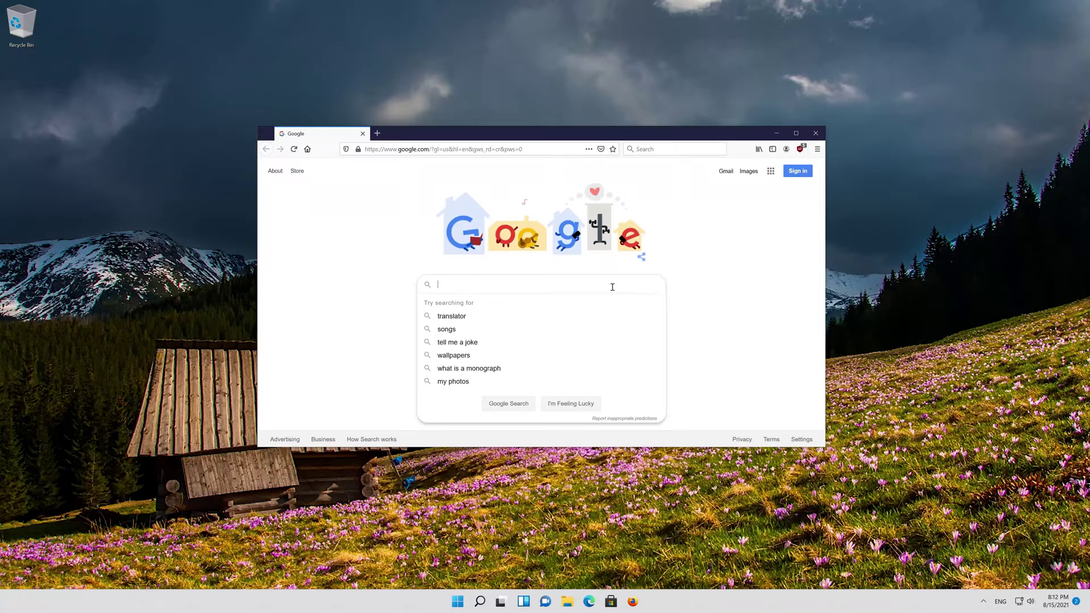
Switch to the web browser and search Google for "intel driver support assistant"
text(intel driv)
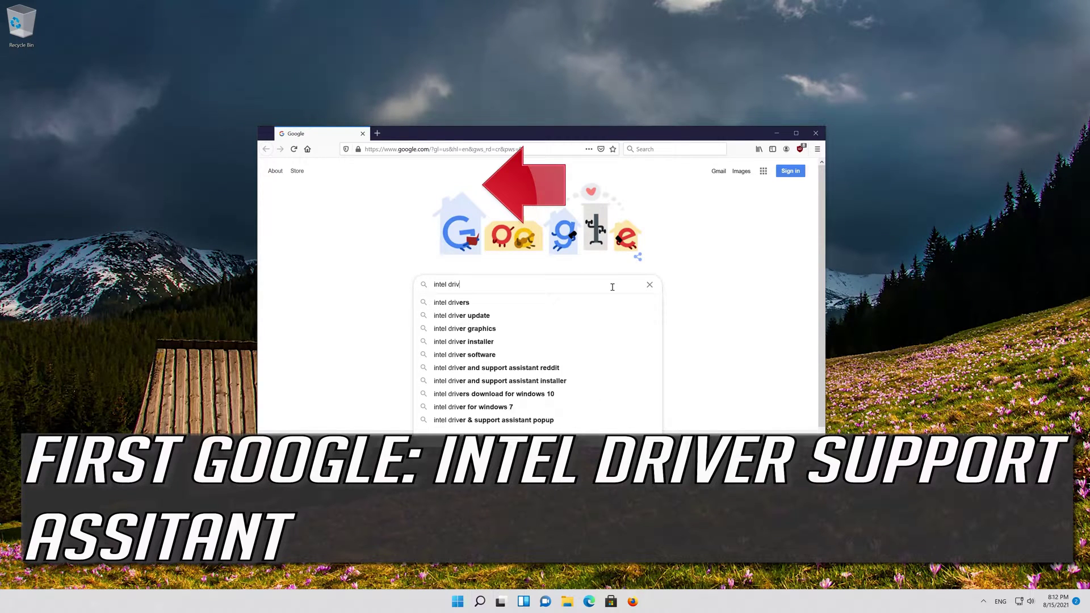
text(er supp)
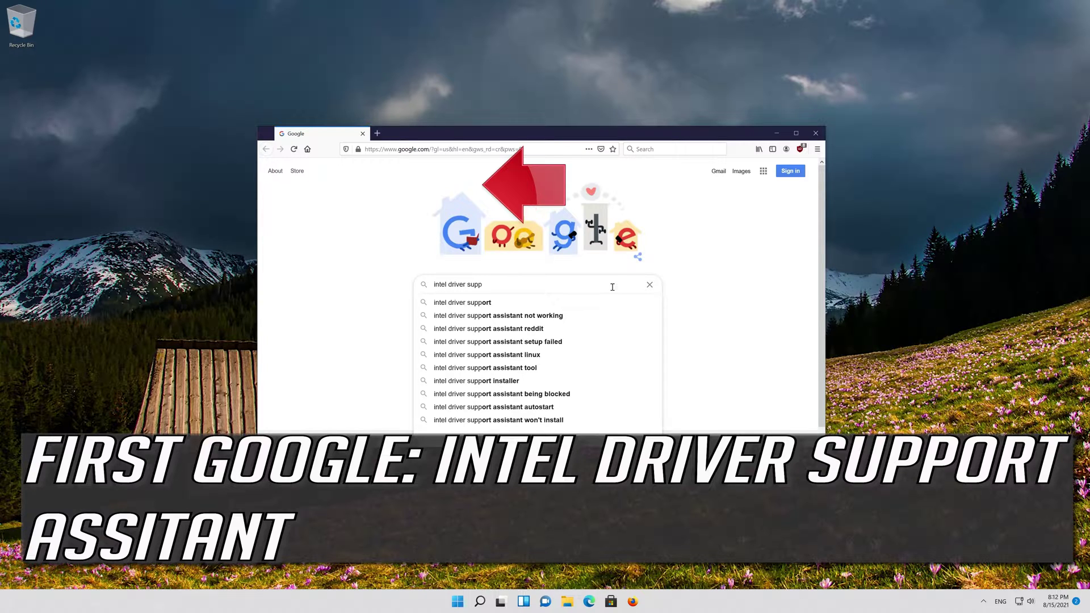
text(ort assistant)
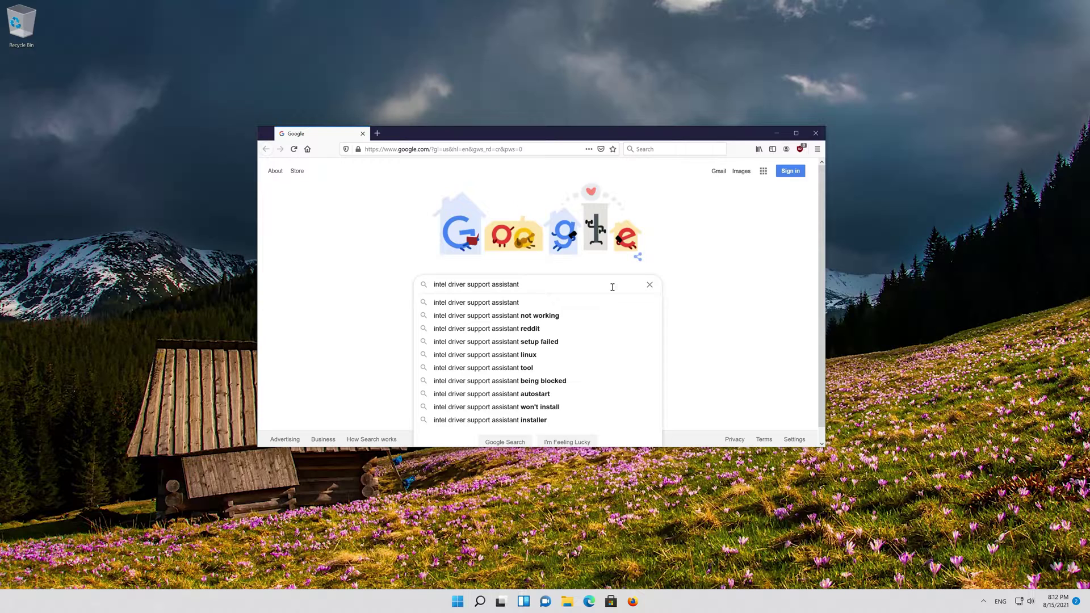
key(Return)
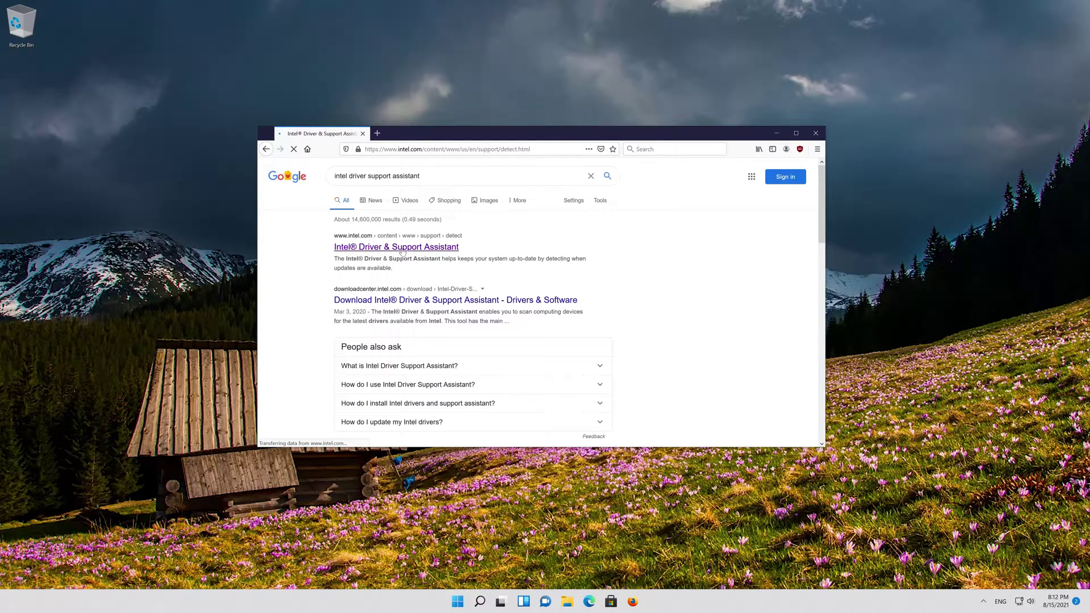
Open Intel's Driver & Support Assistant page and save the file Intel-Driver-and-Support-Assistant-Installer.exe
click(402, 249)
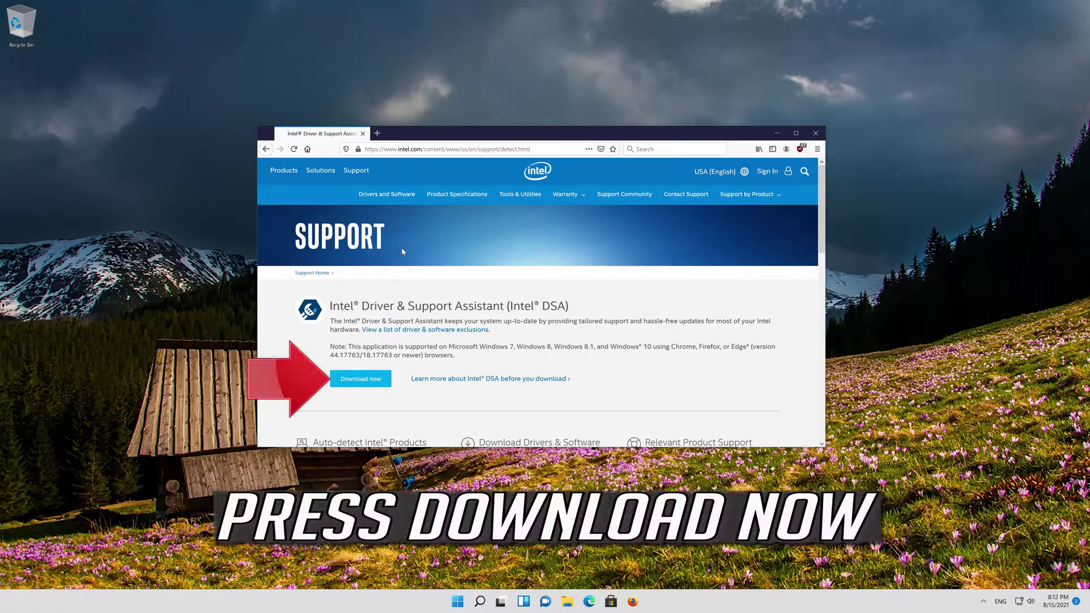
click(344, 385)
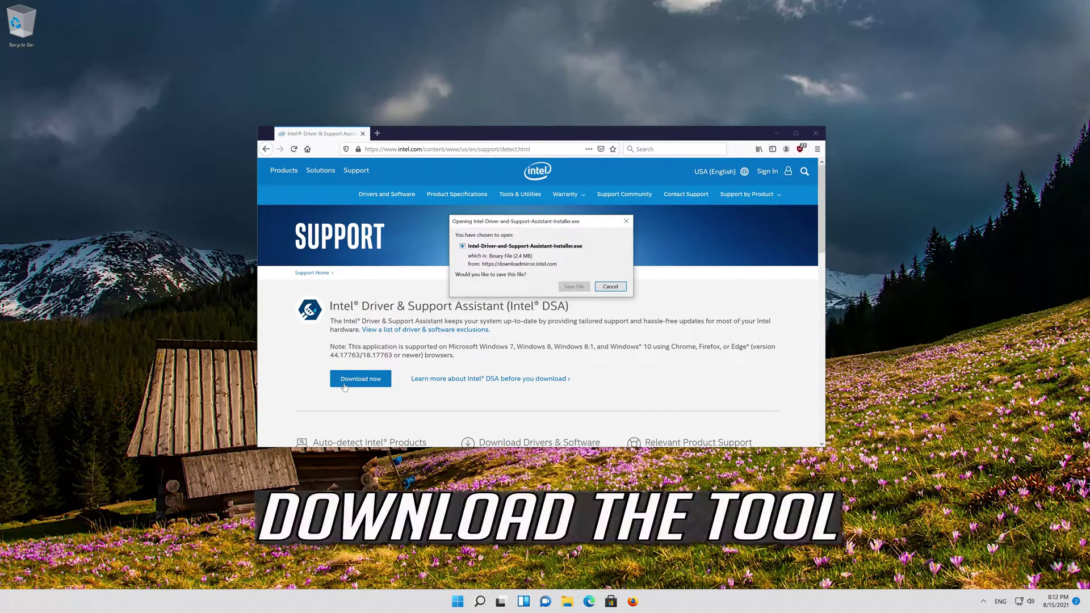
click(574, 286)
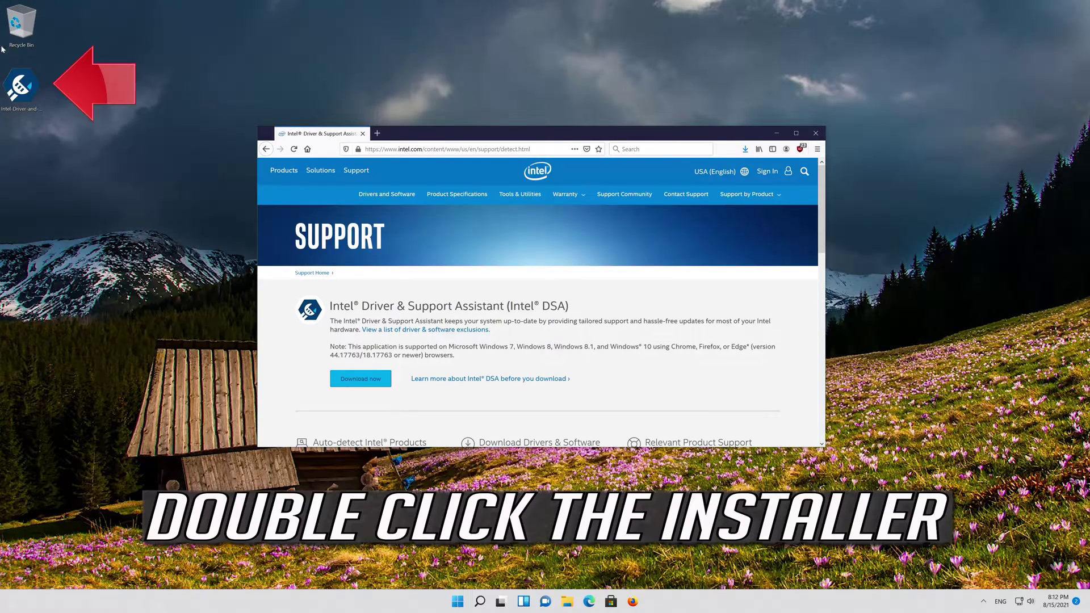
Install Intel Driver & Support Assistant from the downloaded installer, agreeing to the license terms and allowing device changes, and launch it
double_click(23, 96)
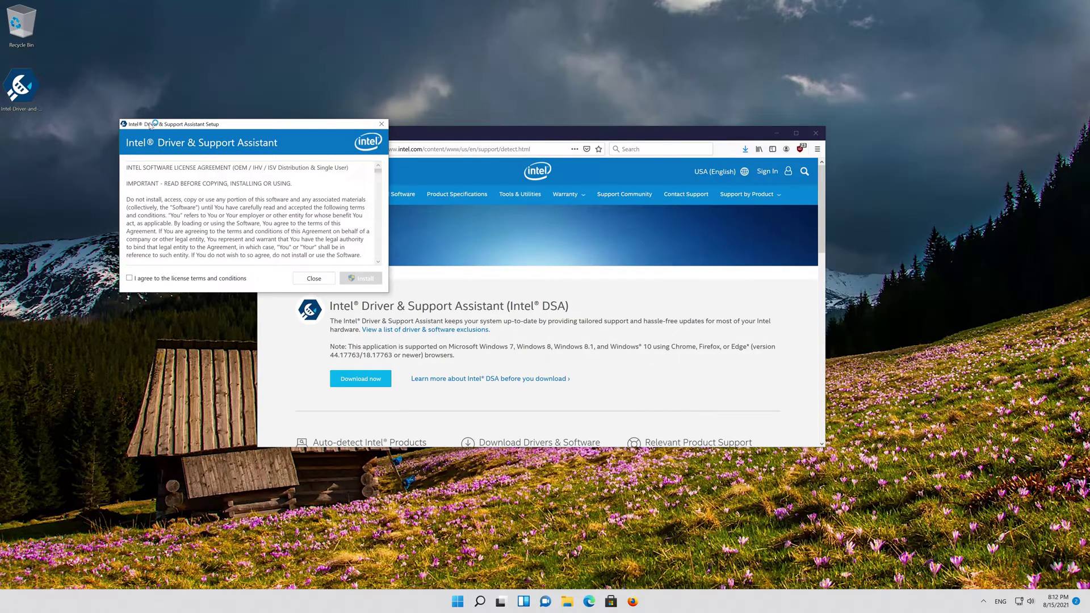
drag(149, 124, 430, 177)
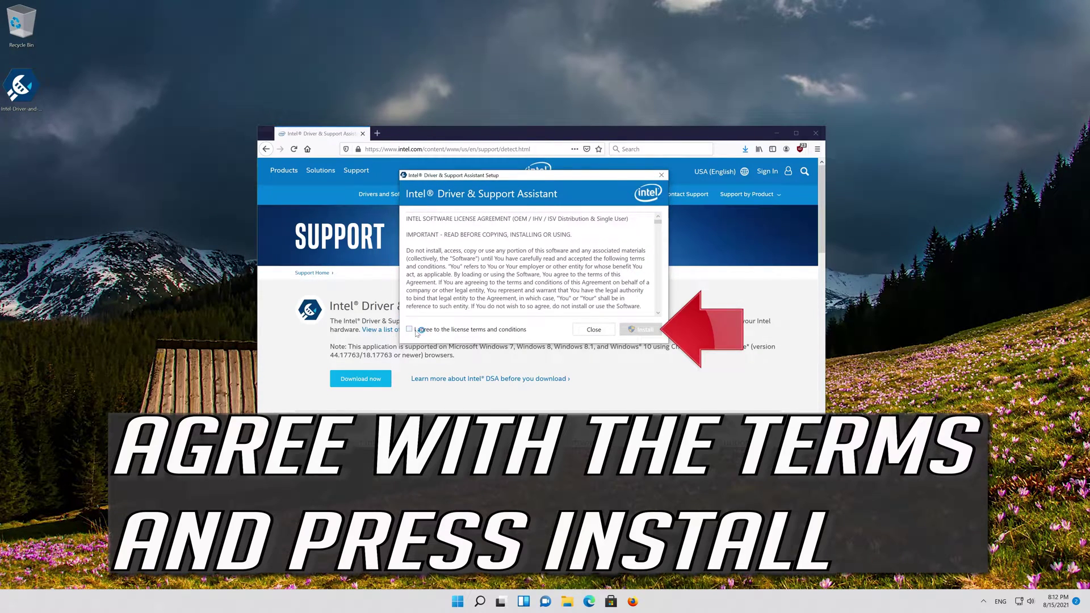
click(409, 330)
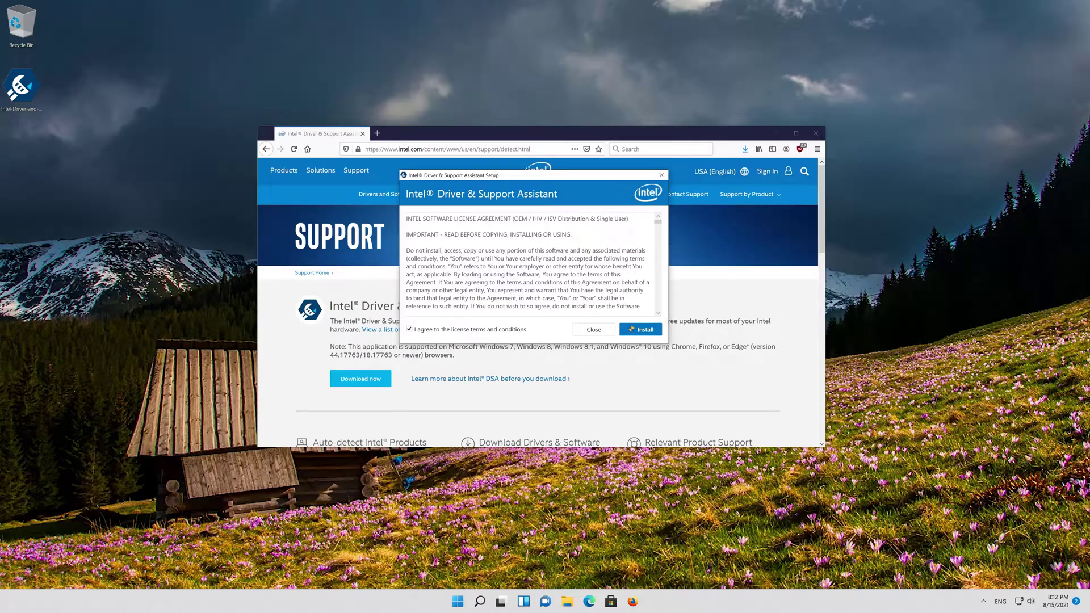
click(654, 331)
click(634, 333)
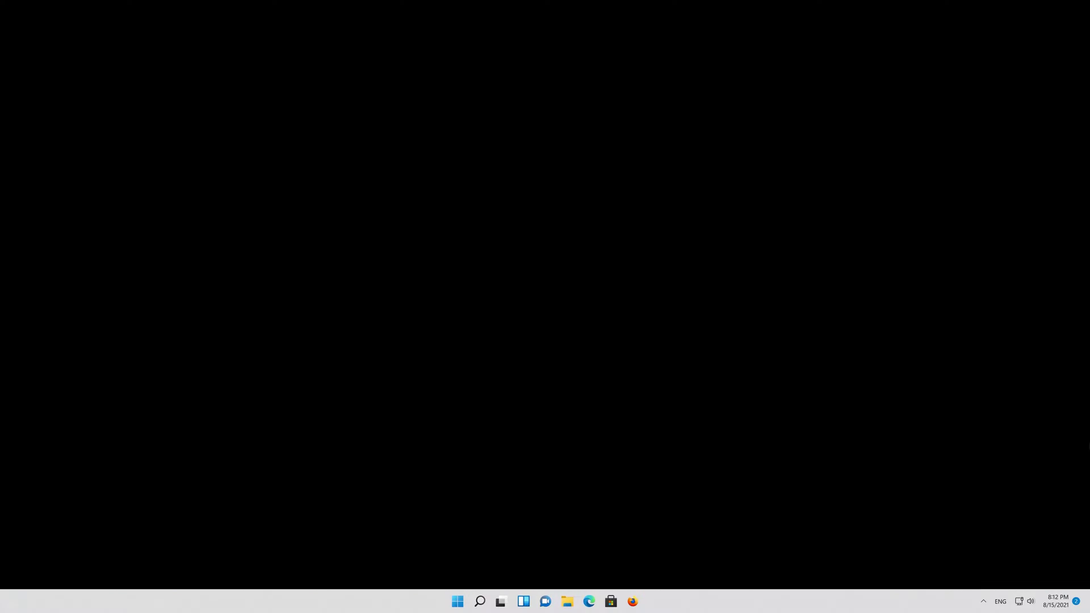
click(498, 361)
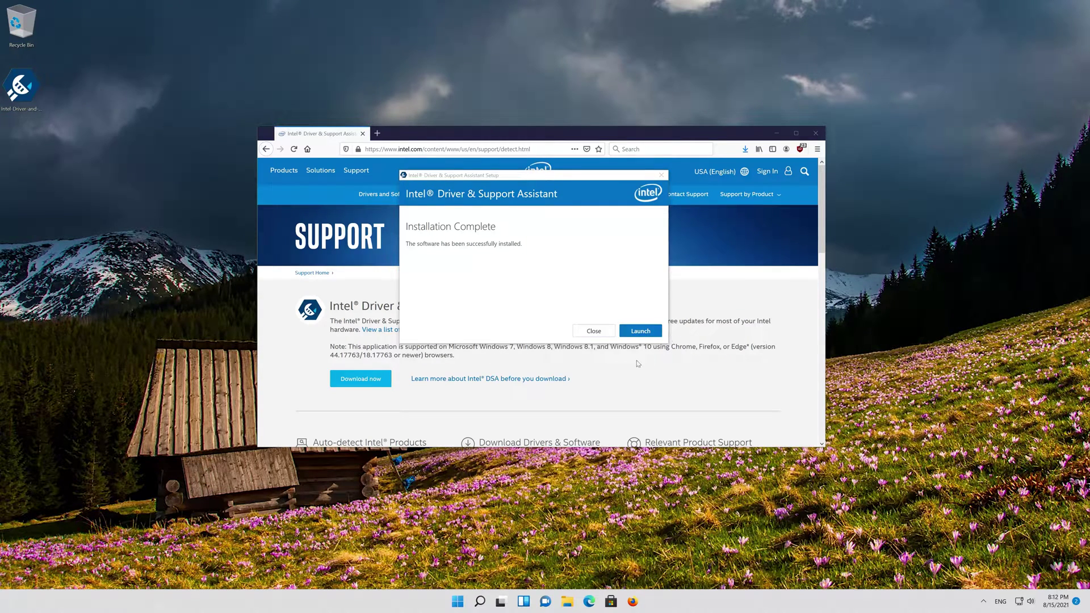
click(632, 334)
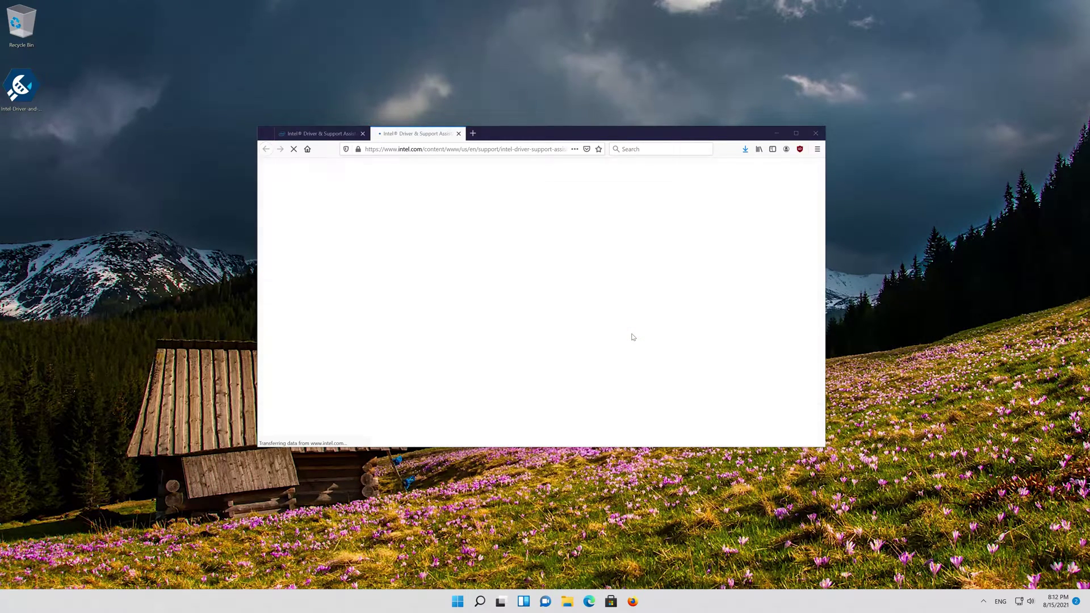
scroll(566, 345, down, 5)
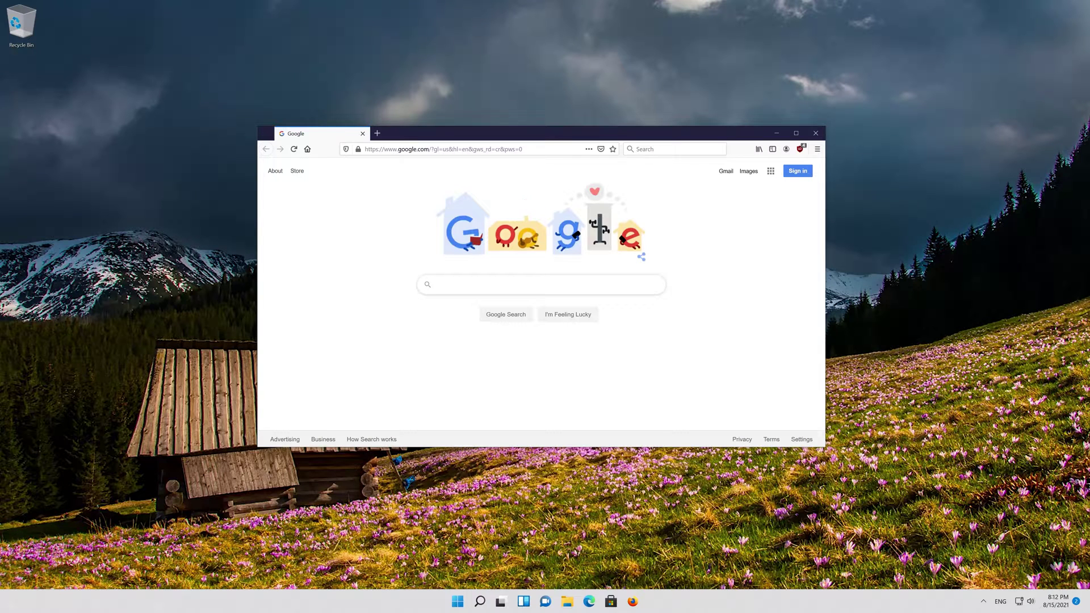
Search Google for "amd gpu drivers download"
text(amd gp)
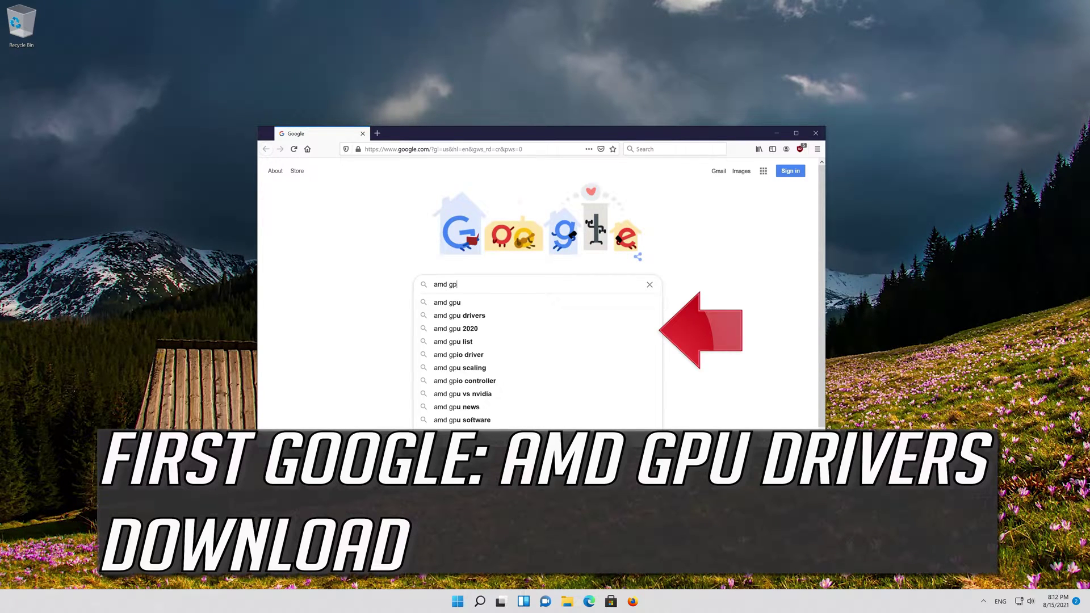
text(u dri)
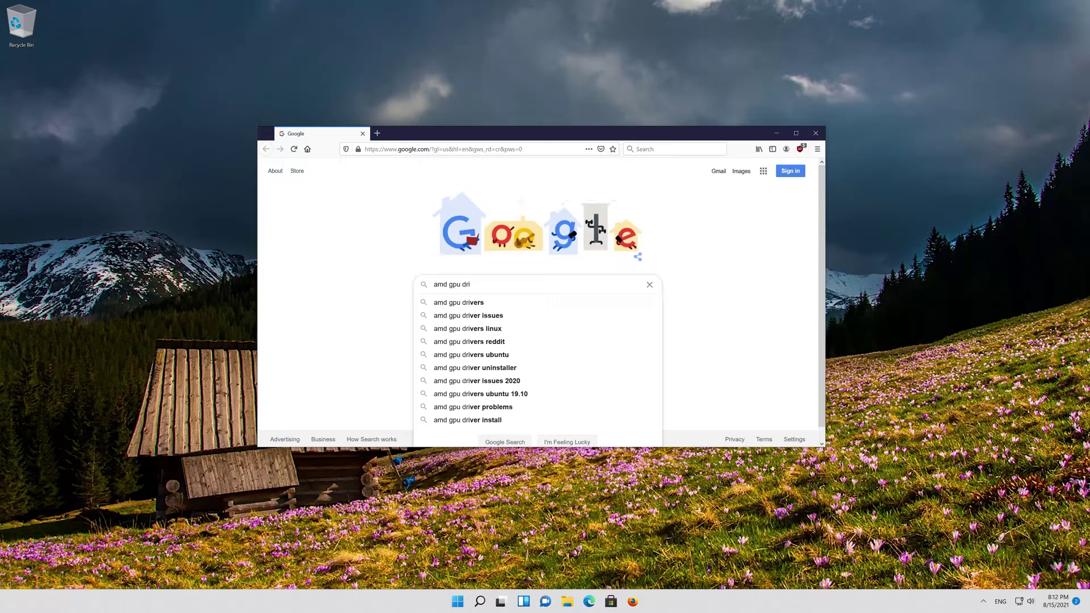
text(vers download)
key(Return)
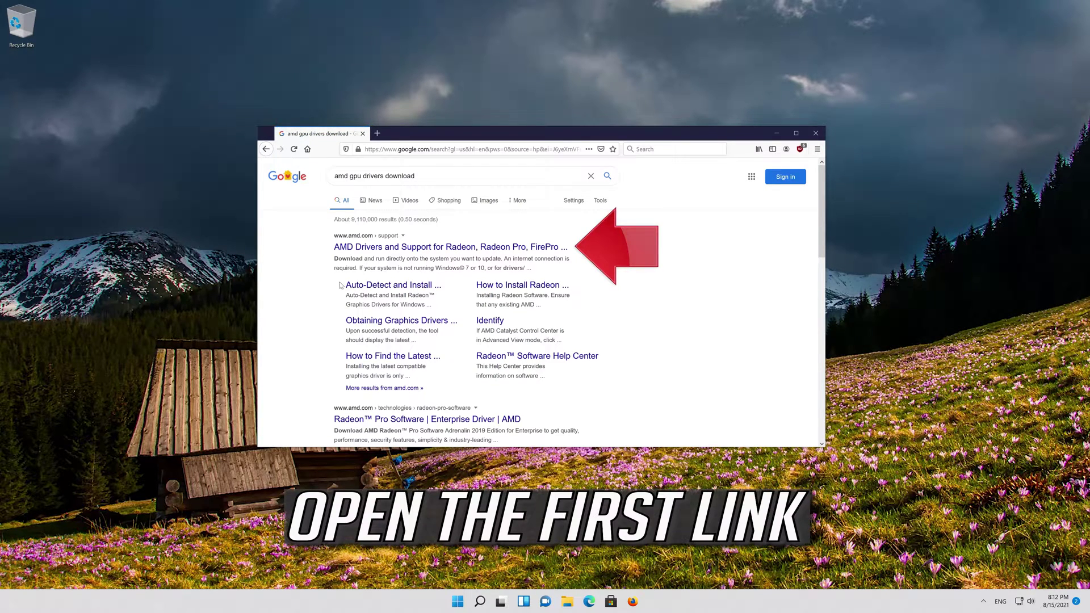
Open the AMD Drivers and Support page, save the auto-detect installer for Radeon graphics drivers, and close the browser
click(428, 250)
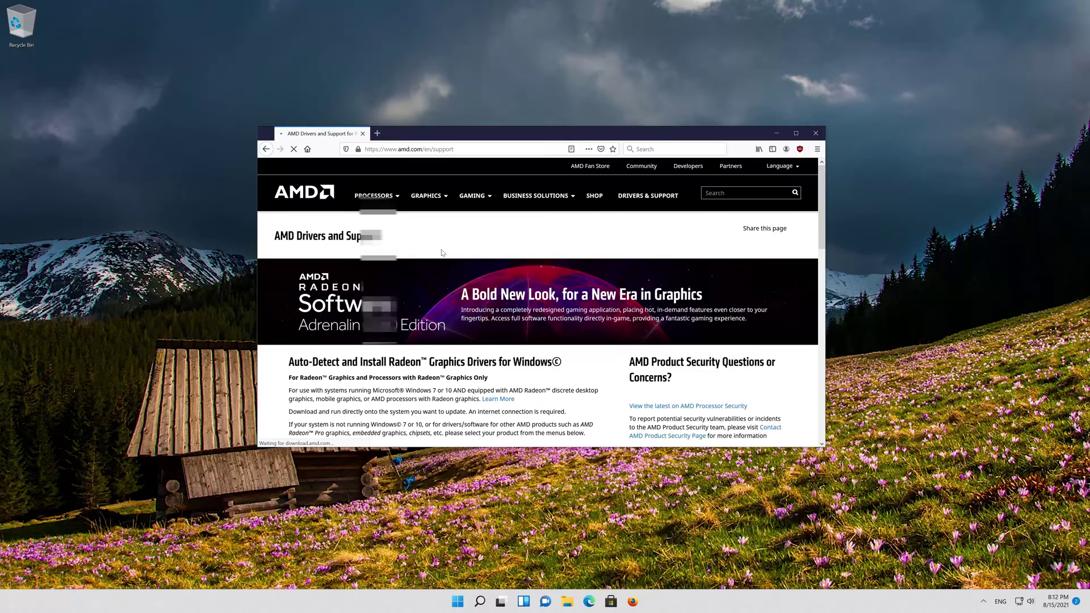
scroll(442, 252, down, 3)
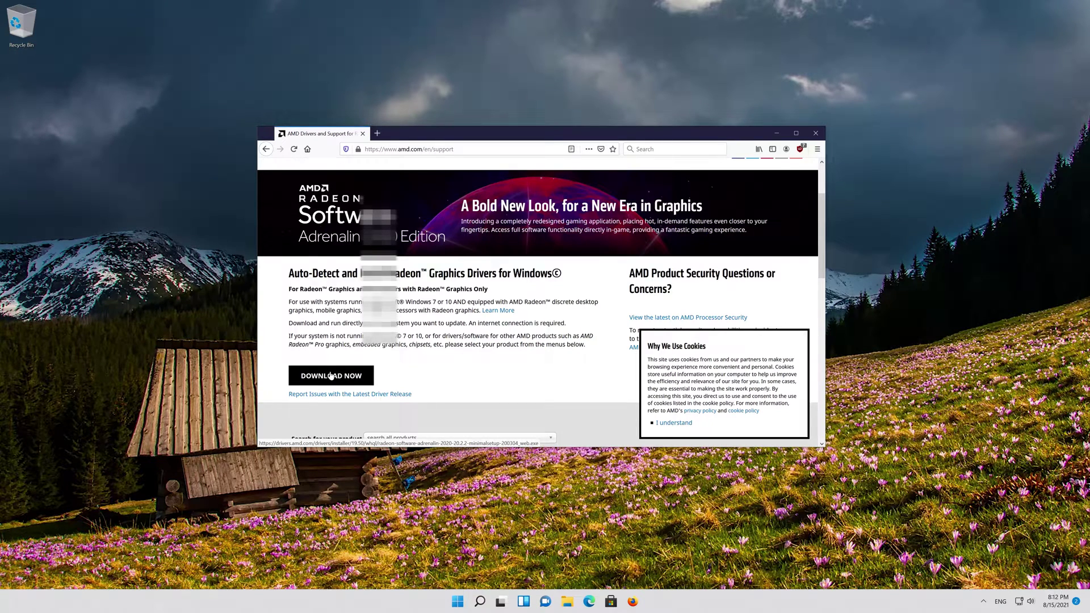
click(331, 375)
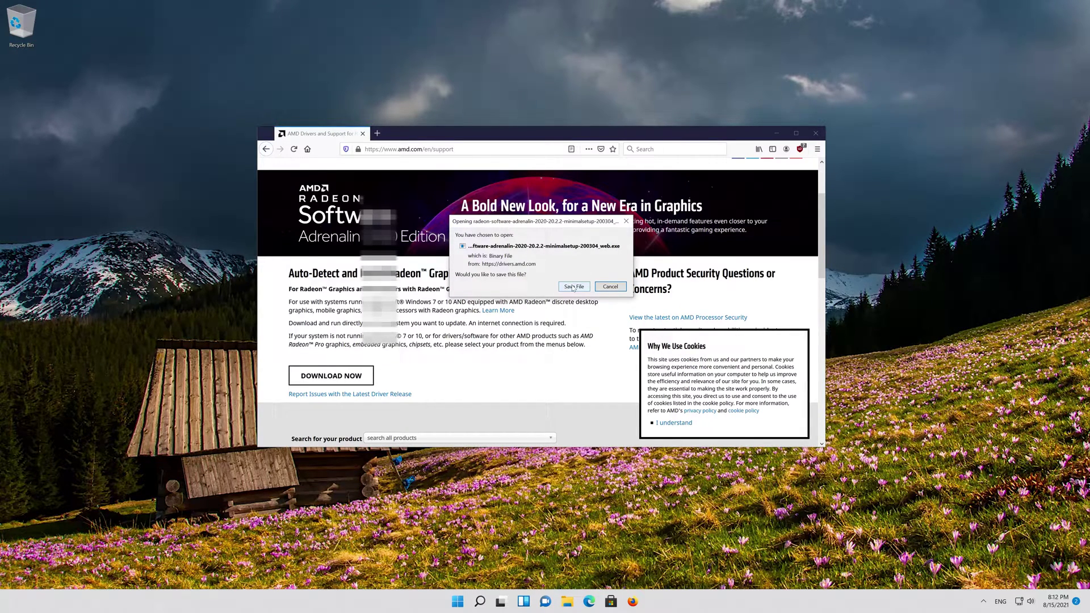
click(573, 287)
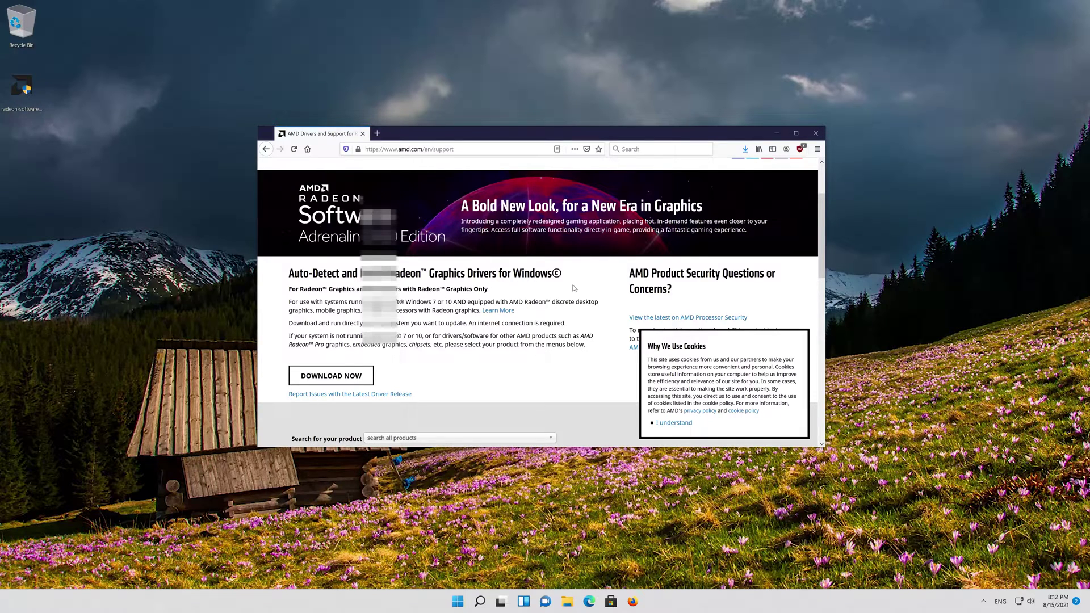
click(815, 133)
Run the downloaded Radeon Software Adrenalin 2020 Edition installer, allow it to make changes, and start installing to the default folder
double_click(14, 97)
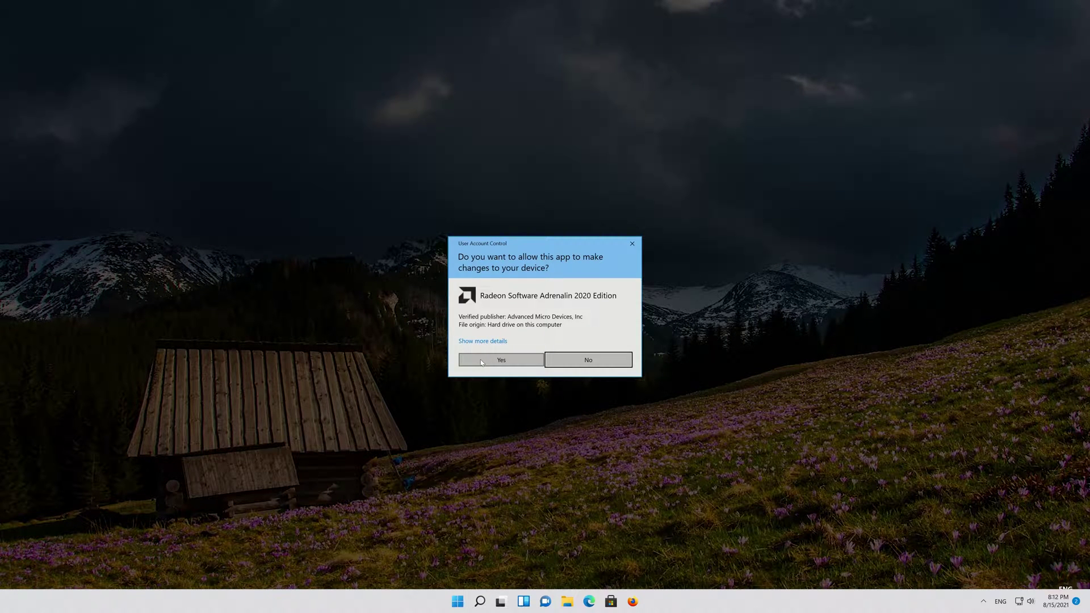
click(482, 362)
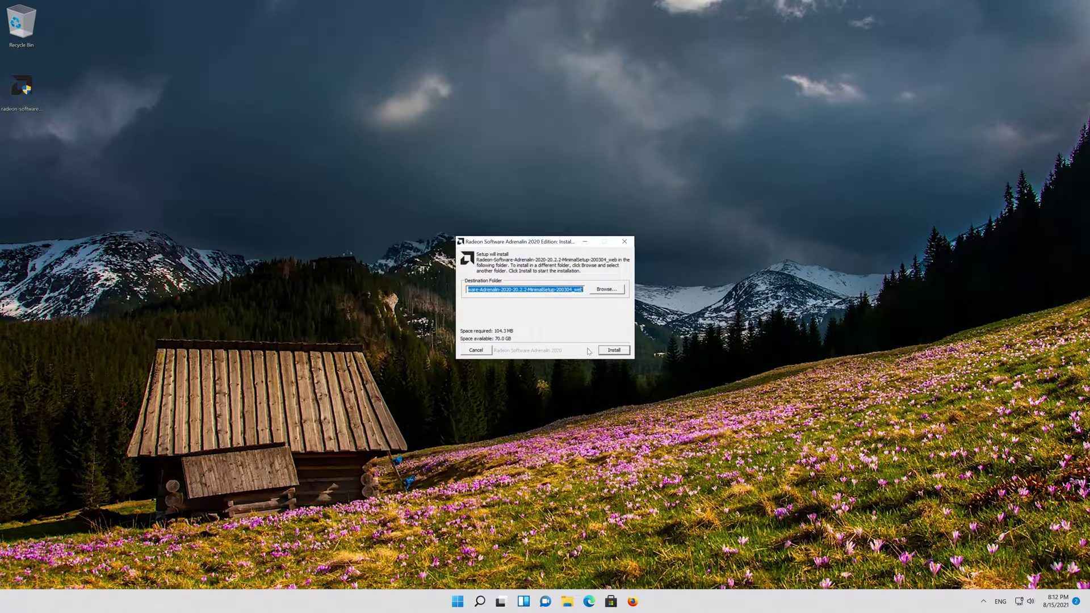
click(619, 352)
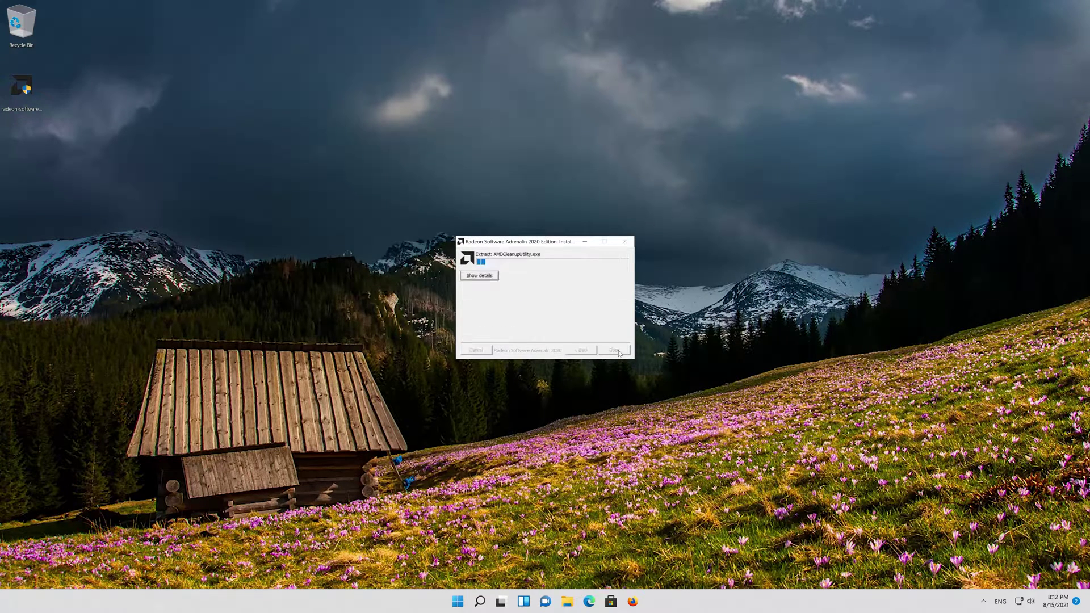